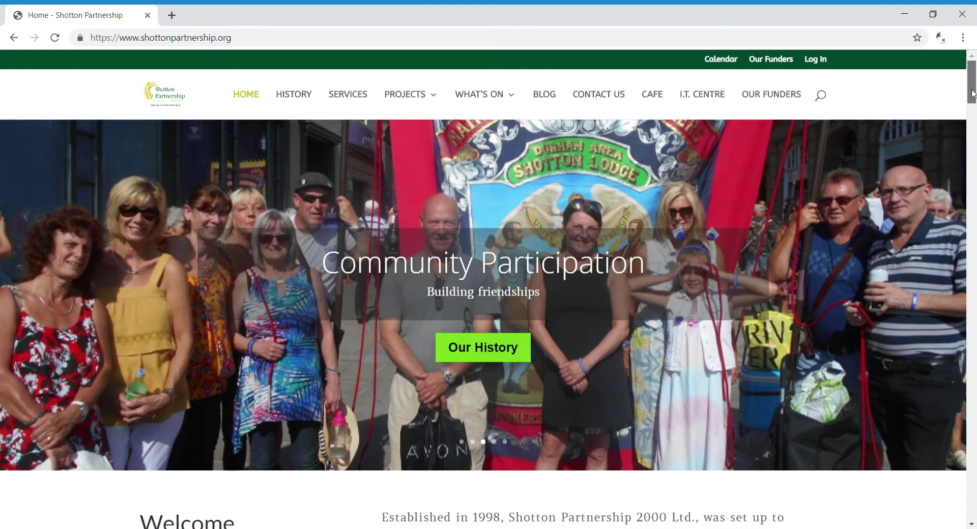
Log in to the Shotton Partnership WordPress admin with the site username and password
{"action": "left_click_drag", "start_coordinate": [972, 94], "coordinate": [974, 74]}
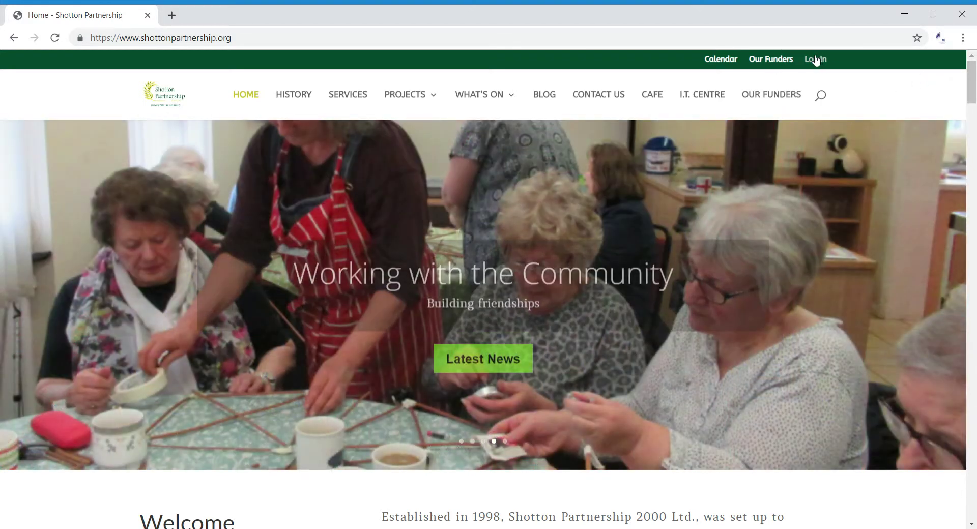
{"action": "left_click", "coordinate": [816, 61]}
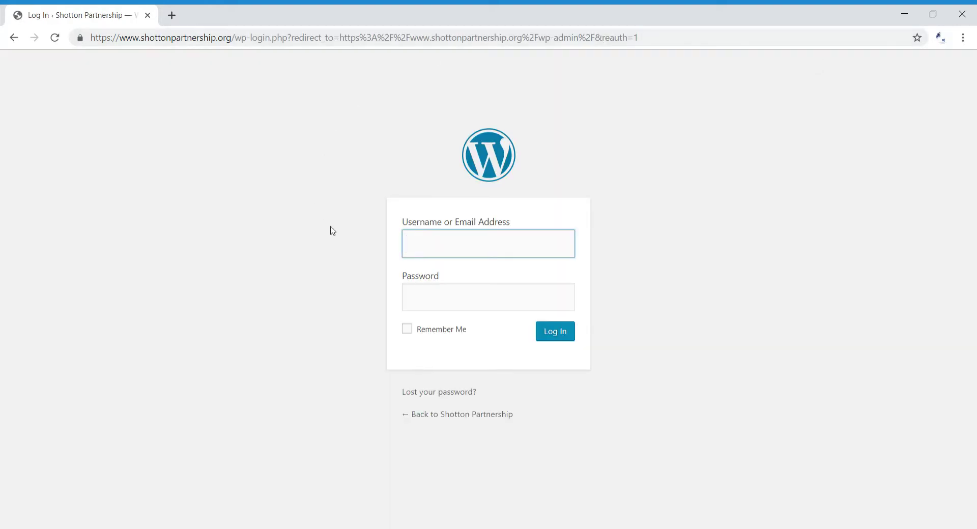
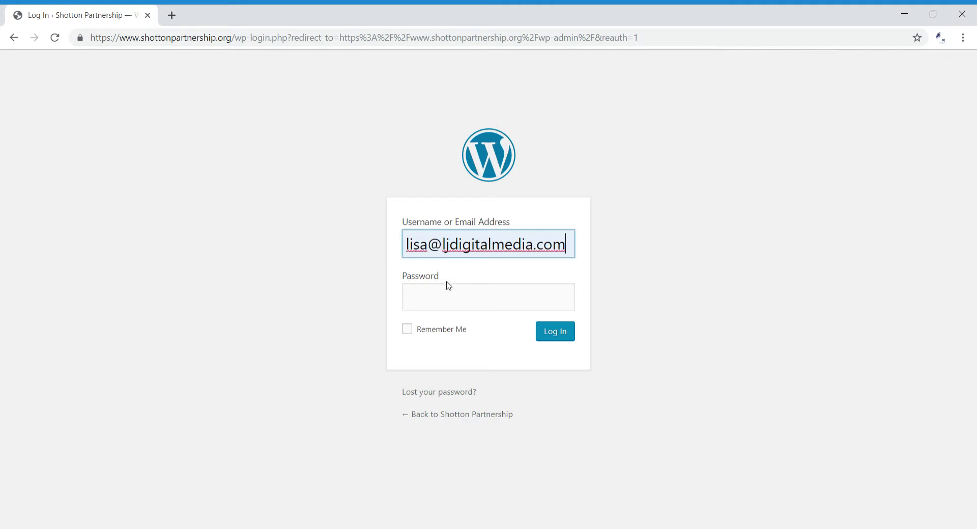
{"action": "left_click", "coordinate": [436, 299]}
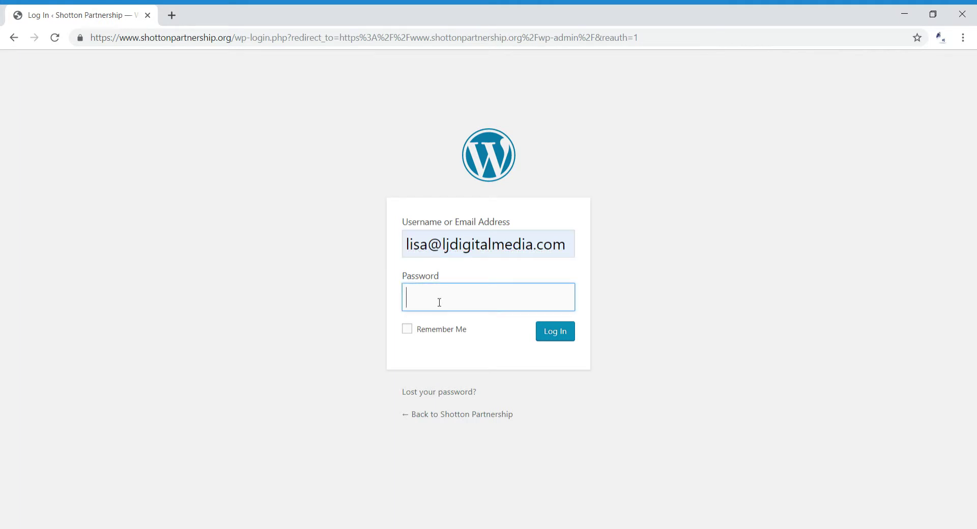
{"action": "type", "text": "••••••••••••••"}
{"action": "key", "text": "Return"}
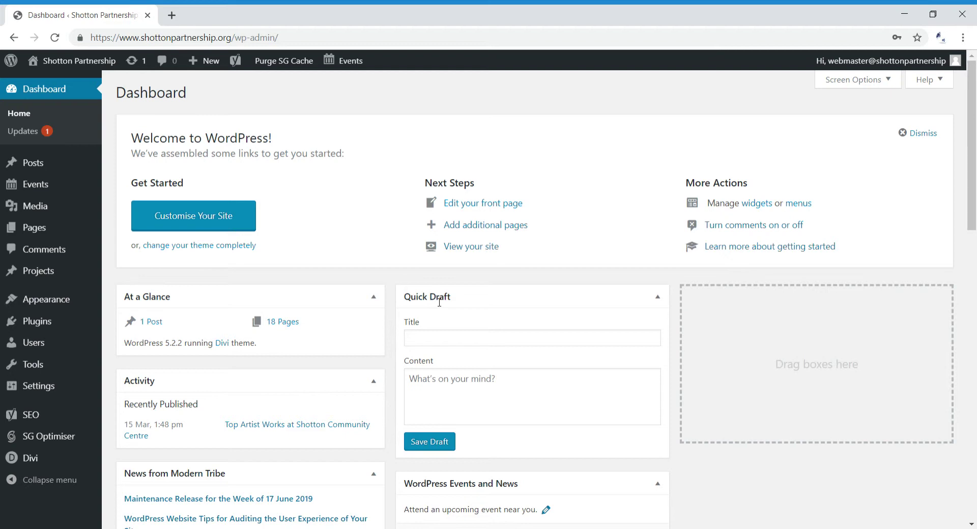
Visit the live site from the admin bar, return to the Dashboard, then revisit the homepage
{"action": "mouse_move", "coordinate": [56, 62]}
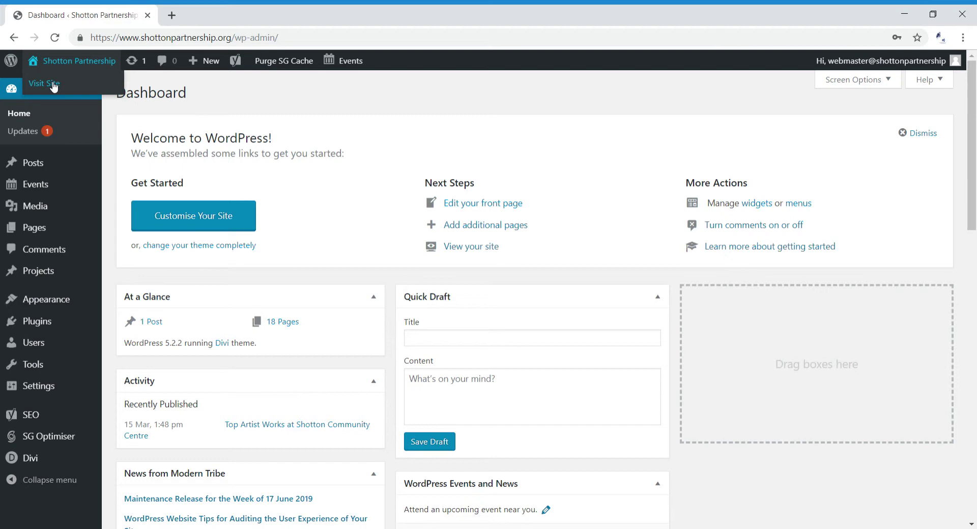
{"action": "left_click", "coordinate": [54, 85]}
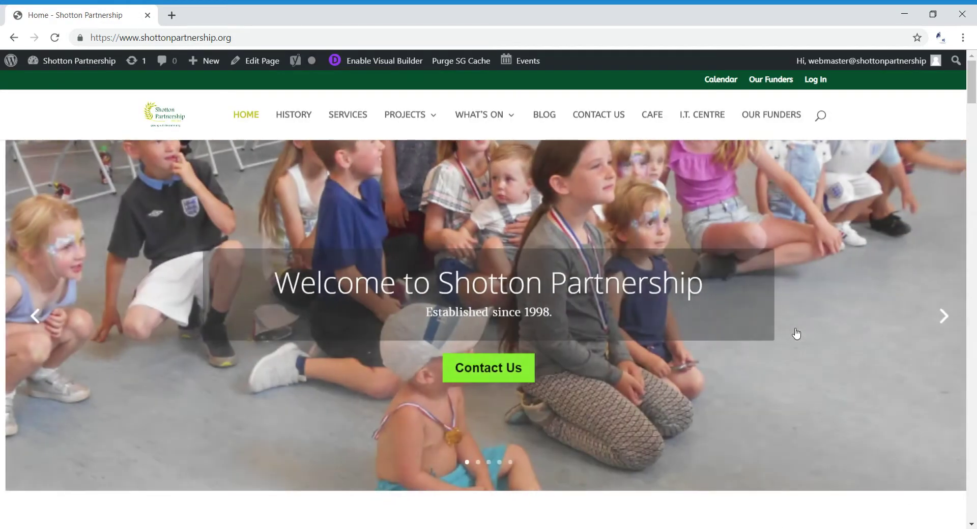
{"action": "mouse_move", "coordinate": [107, 71]}
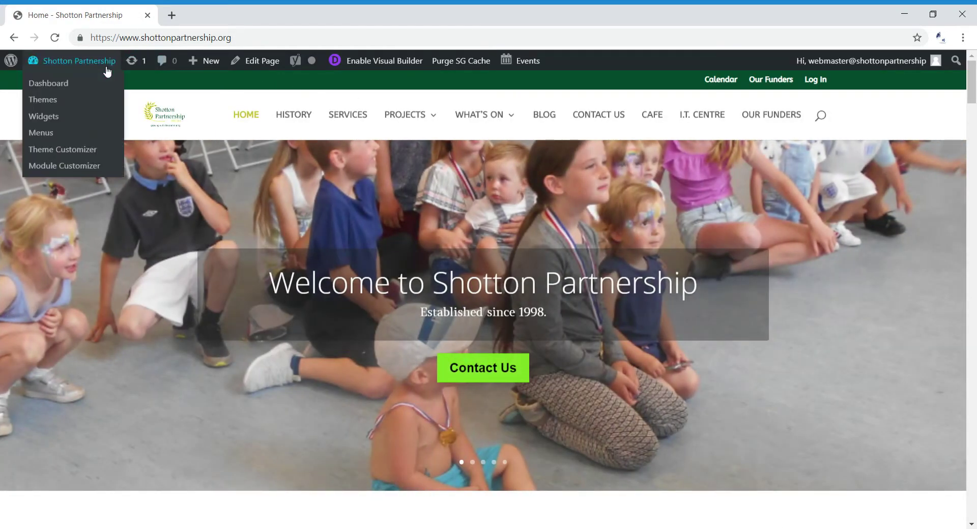
{"action": "left_click", "coordinate": [56, 89]}
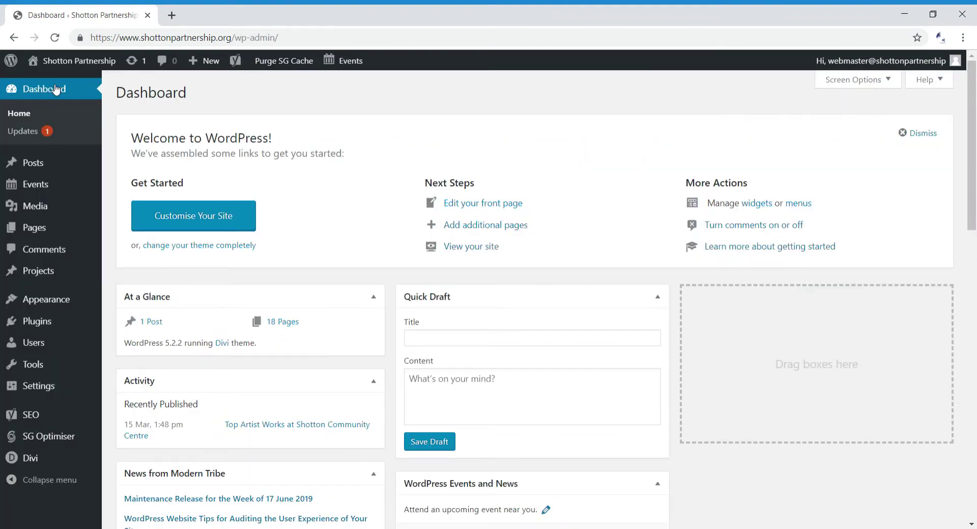
{"action": "mouse_move", "coordinate": [51, 64]}
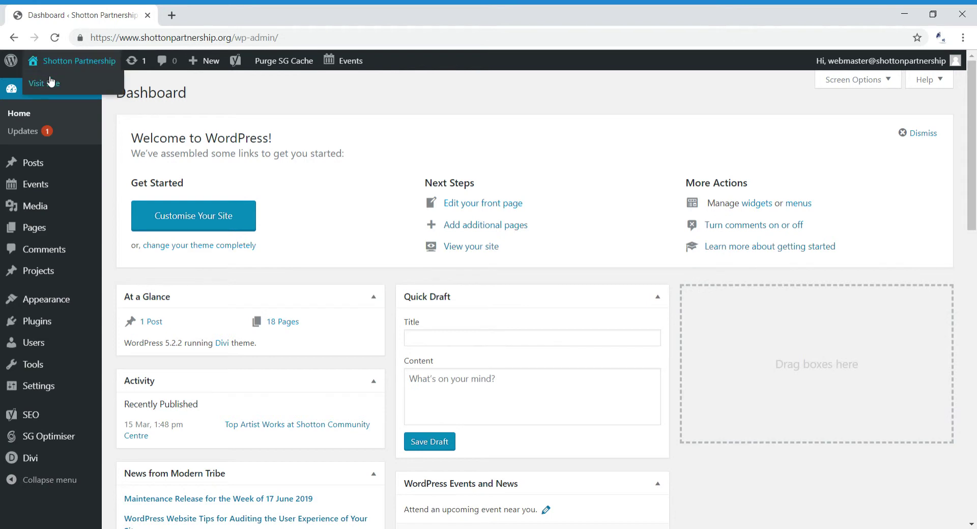
{"action": "left_click", "coordinate": [46, 85]}
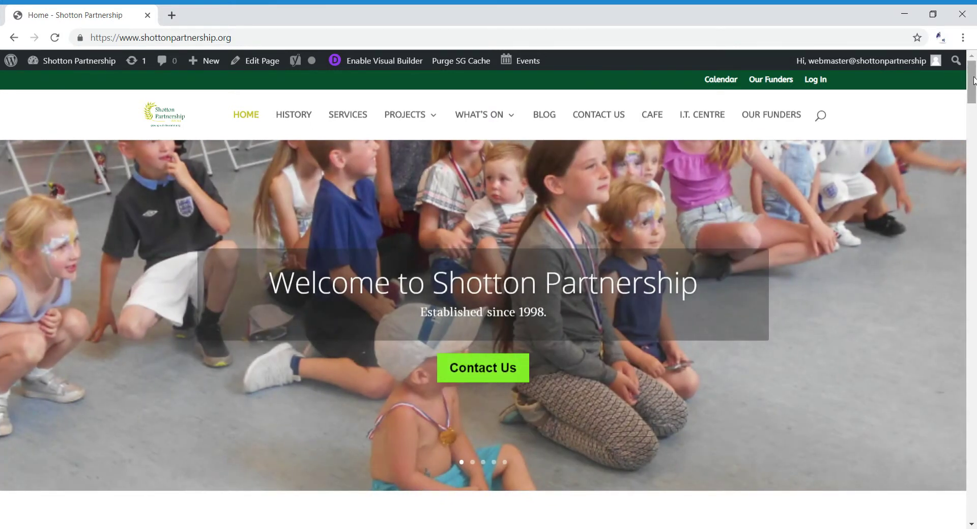
Scroll down the homepage to the What's On section with the events calendar blurb
{"action": "scroll", "coordinate": [975, 110], "scroll_direction": "down", "scroll_amount": 10}
{"action": "left_click_drag", "start_coordinate": [975, 126], "coordinate": [975, 209]}
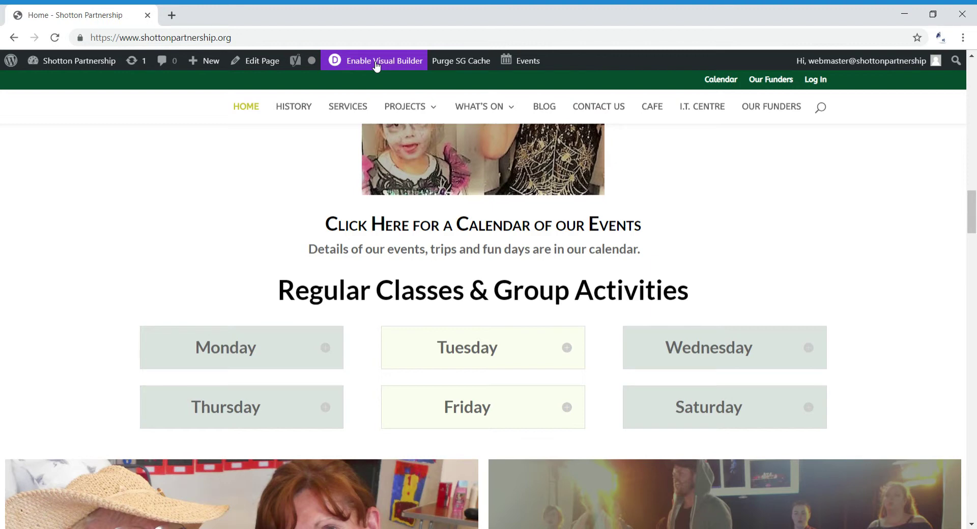
Enable Visual Builder on the homepage and scroll back down to the 'Click Here for a Calendar' blurb
{"action": "left_click", "coordinate": [377, 65]}
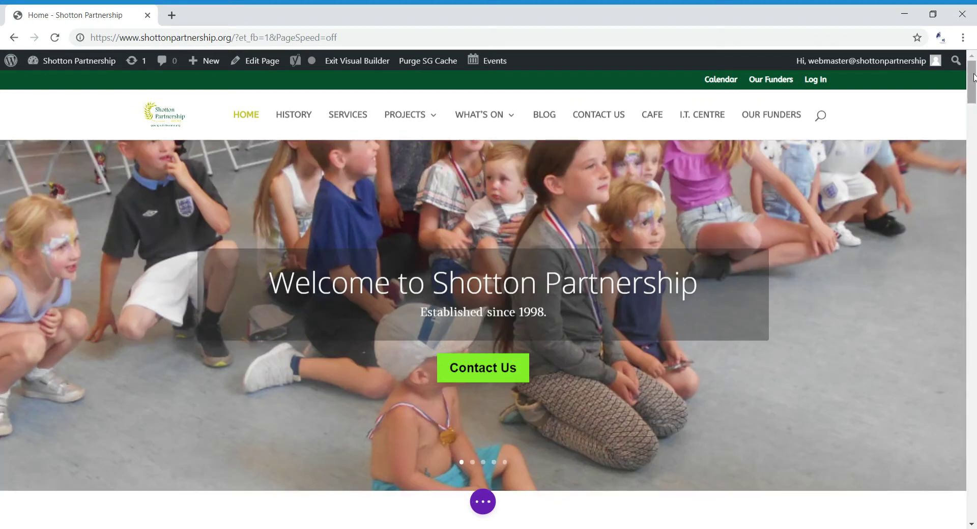
{"action": "left_click_drag", "start_coordinate": [974, 76], "coordinate": [957, 110]}
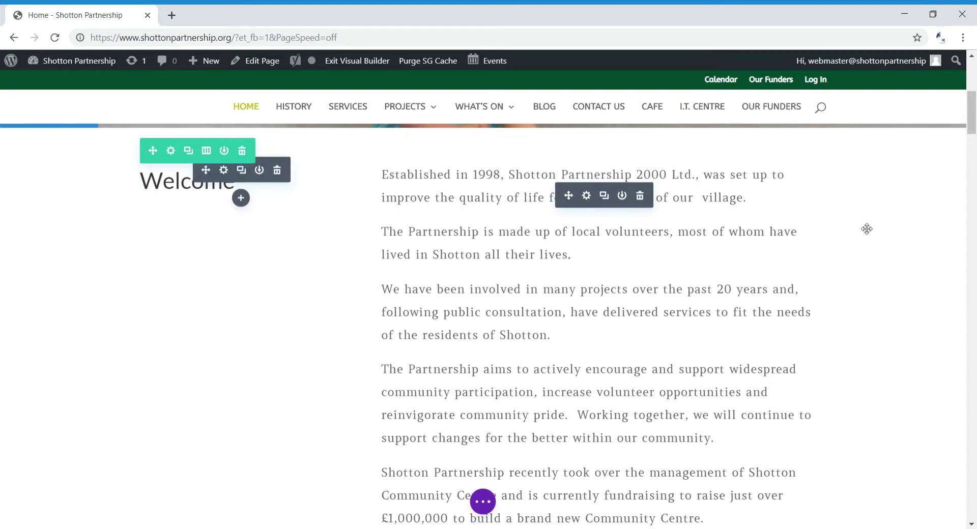
{"action": "left_click_drag", "start_coordinate": [972, 112], "coordinate": [973, 82]}
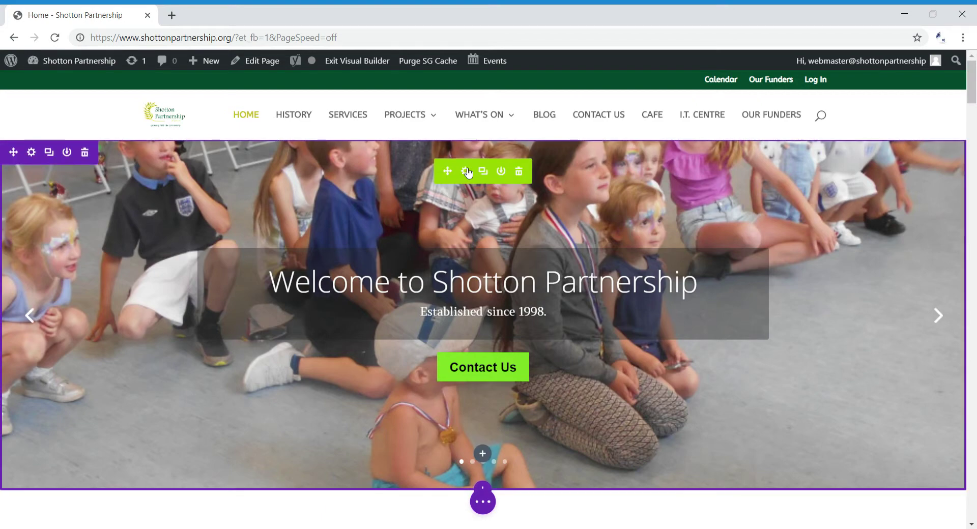
{"action": "left_click_drag", "start_coordinate": [972, 88], "coordinate": [973, 147]}
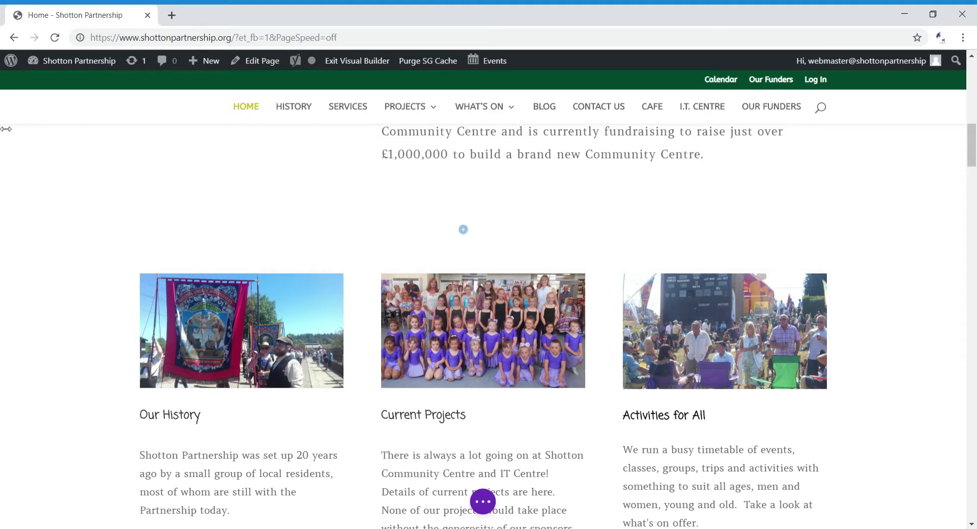
{"action": "mouse_move", "coordinate": [20, 252]}
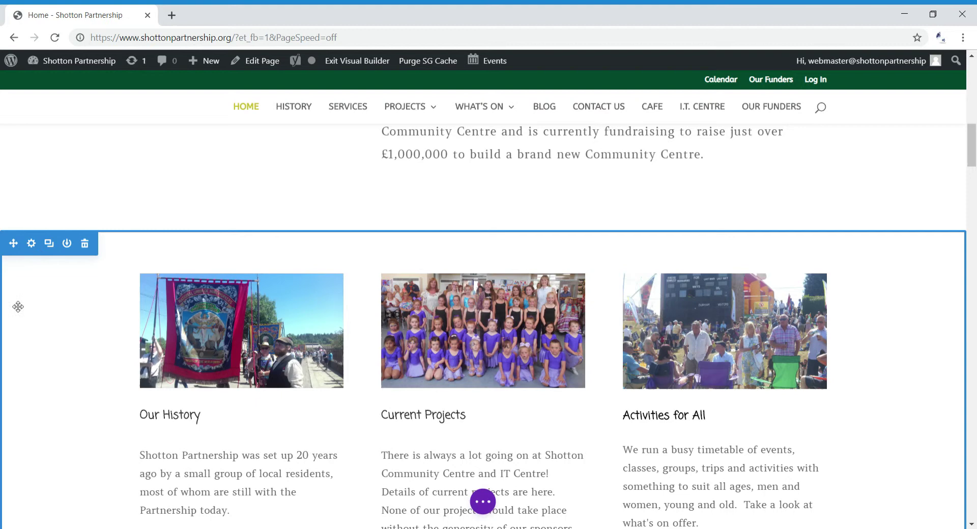
{"action": "mouse_move", "coordinate": [219, 308]}
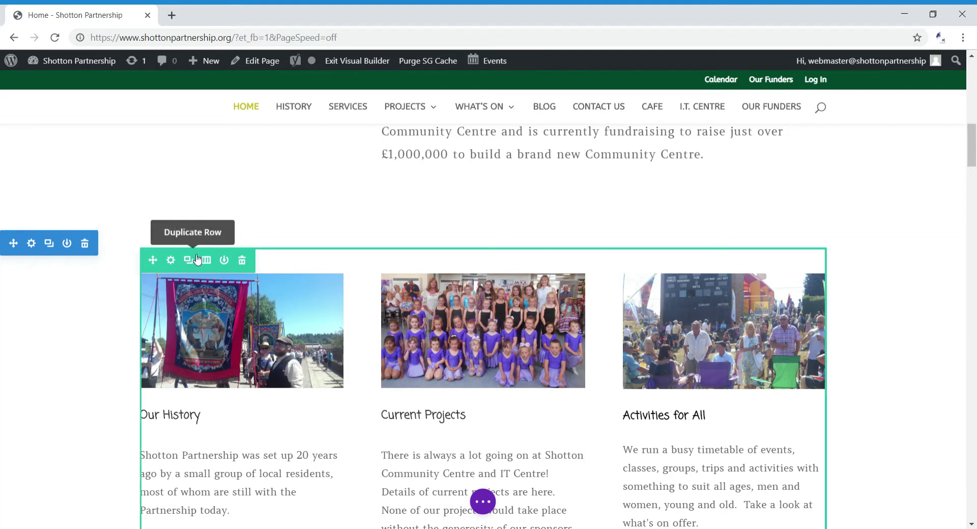
{"action": "left_click_drag", "start_coordinate": [975, 146], "coordinate": [973, 203]}
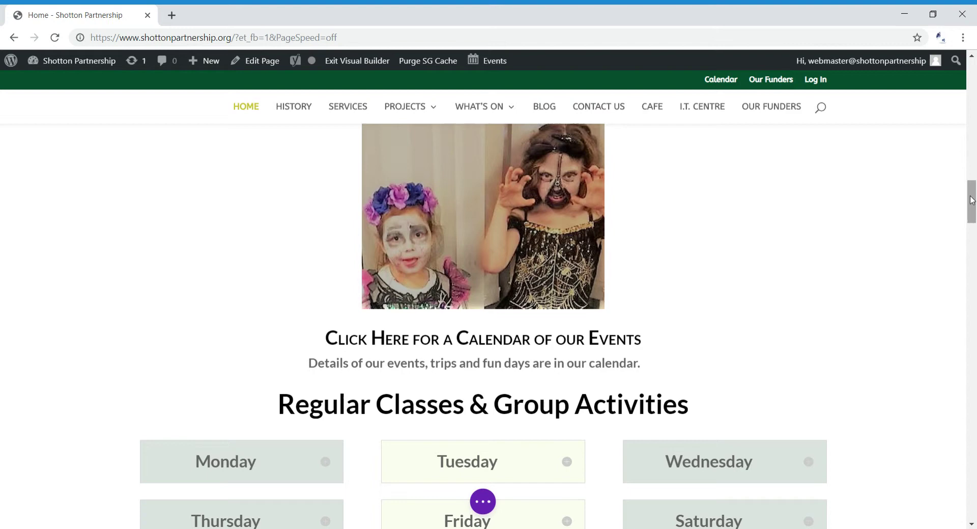
{"action": "scroll", "coordinate": [970, 206], "scroll_direction": "down", "scroll_amount": 1}
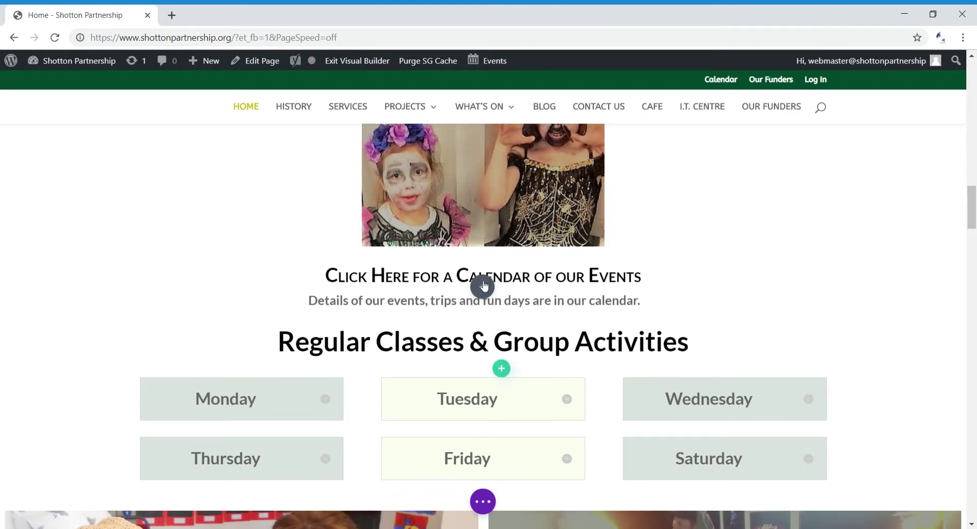
{"action": "scroll", "coordinate": [972, 203], "scroll_direction": "up", "scroll_amount": 2}
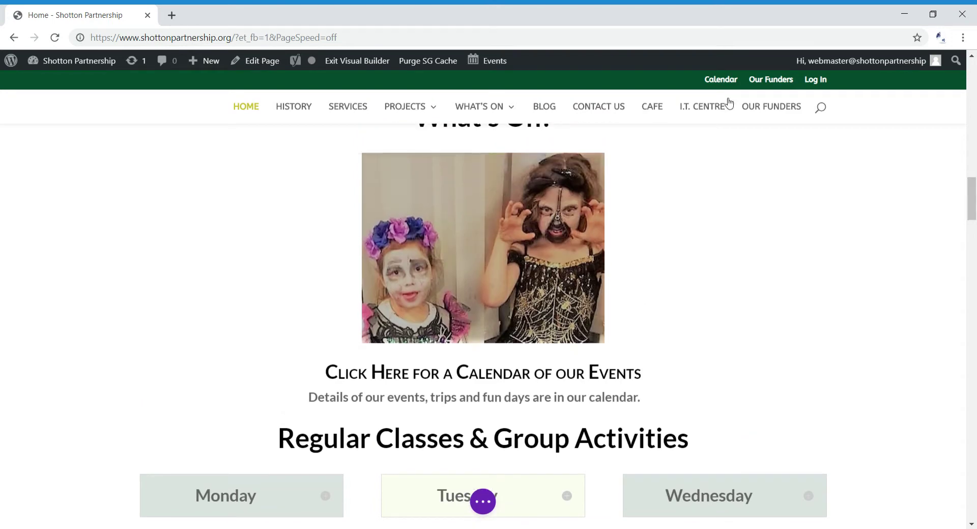
{"action": "mouse_move", "coordinate": [484, 106]}
{"action": "scroll", "coordinate": [743, 292], "scroll_direction": "up", "scroll_amount": 1}
{"action": "mouse_move", "coordinate": [456, 263]}
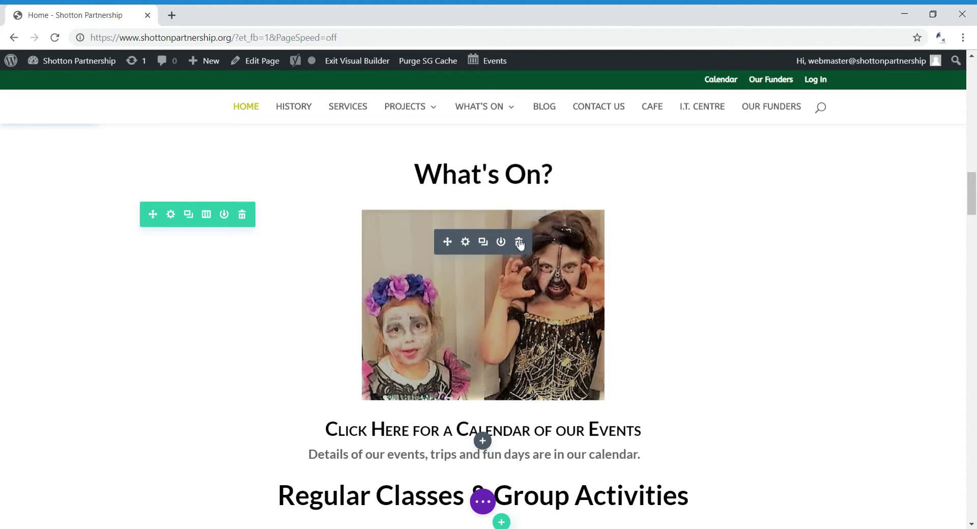
Open the calendar blurb's settings and expand Image & Icon, showing its Halloween photo
{"action": "left_click", "coordinate": [470, 246]}
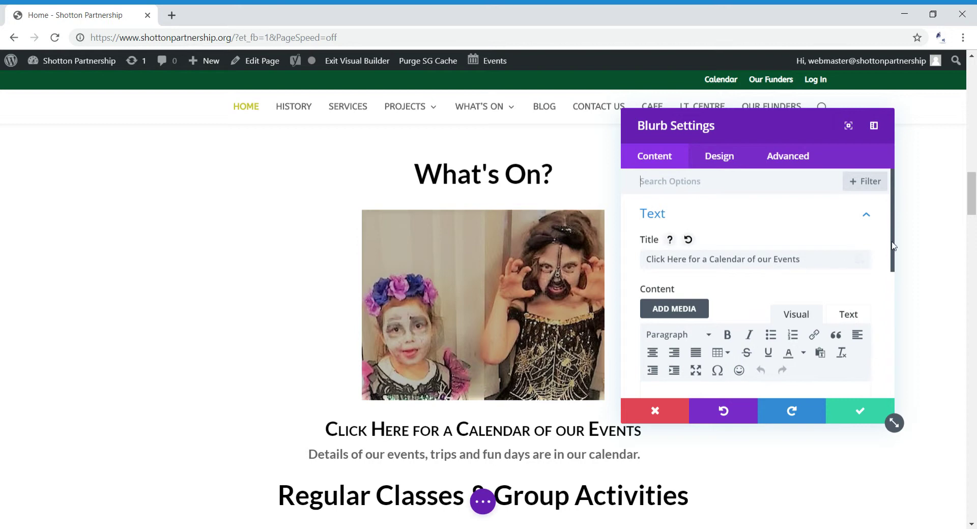
{"action": "left_click_drag", "start_coordinate": [895, 246], "coordinate": [894, 277]}
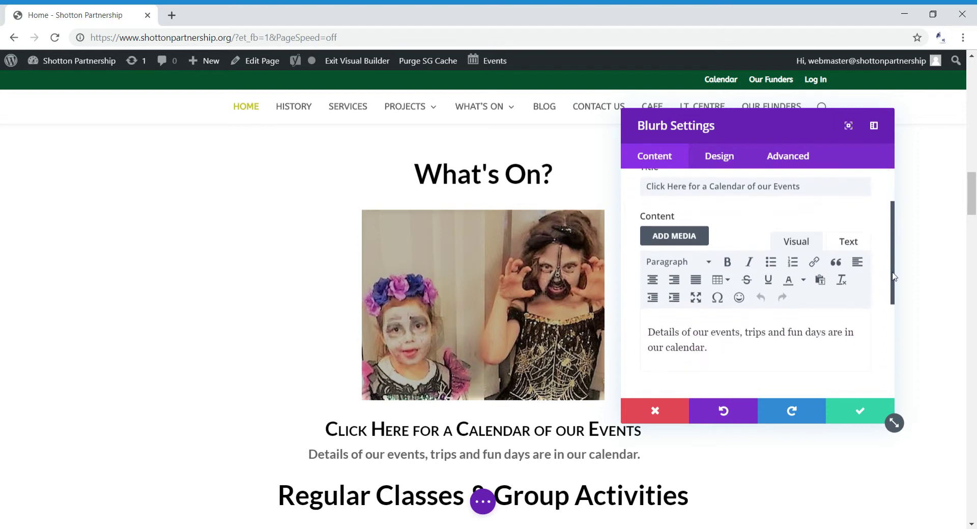
{"action": "left_click_drag", "start_coordinate": [894, 276], "coordinate": [894, 285]}
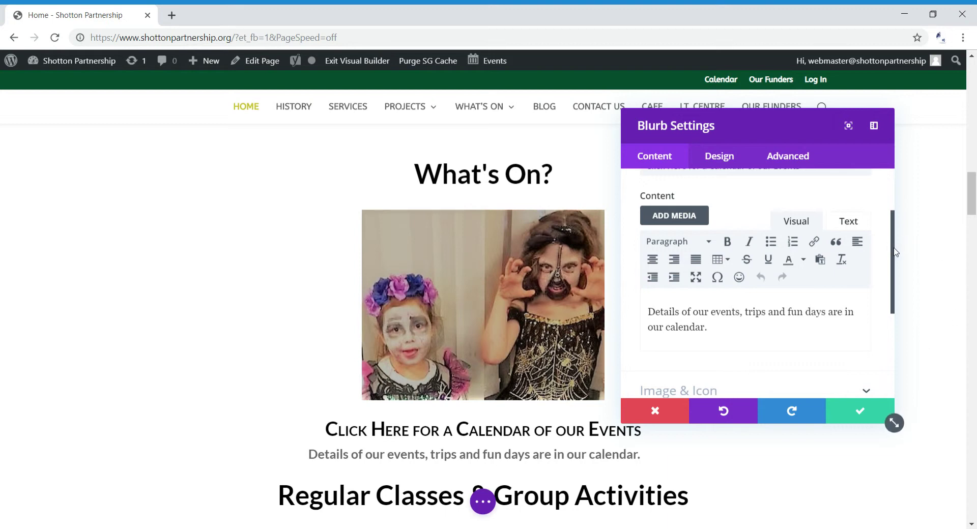
{"action": "left_click_drag", "start_coordinate": [896, 252], "coordinate": [907, 273]}
{"action": "left_click", "coordinate": [867, 352]}
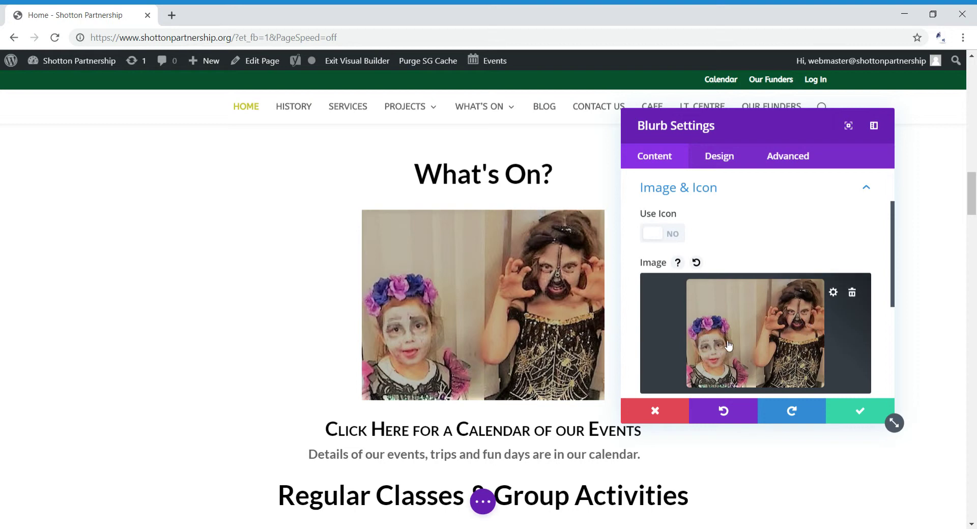
Close the image chooser without changes and expand the blurb's Text settings instead
{"action": "left_click", "coordinate": [833, 293]}
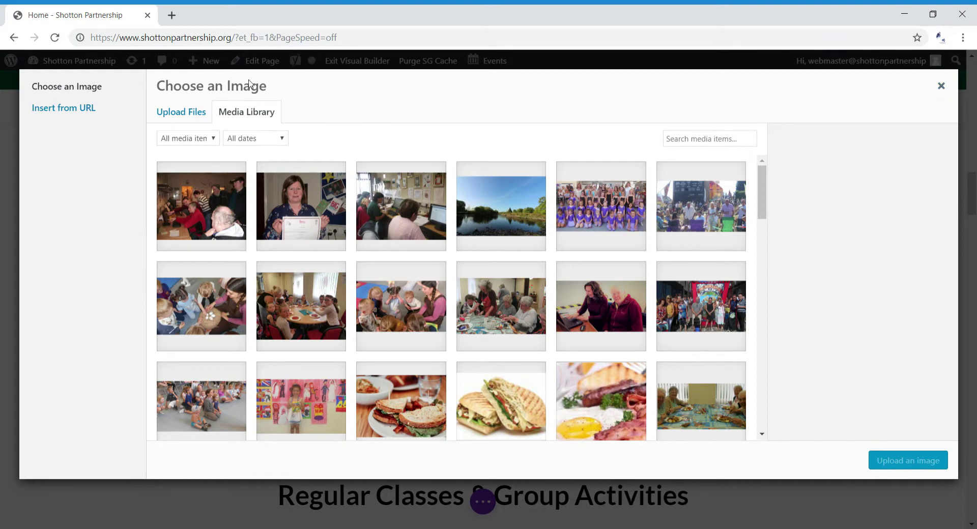
{"action": "left_click", "coordinate": [947, 89]}
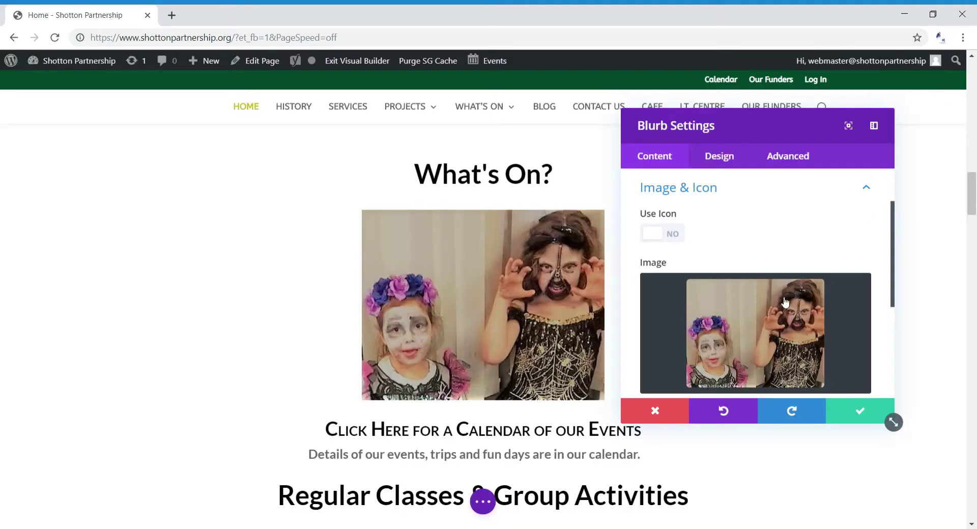
{"action": "scroll", "coordinate": [888, 306], "scroll_direction": "down", "scroll_amount": 2}
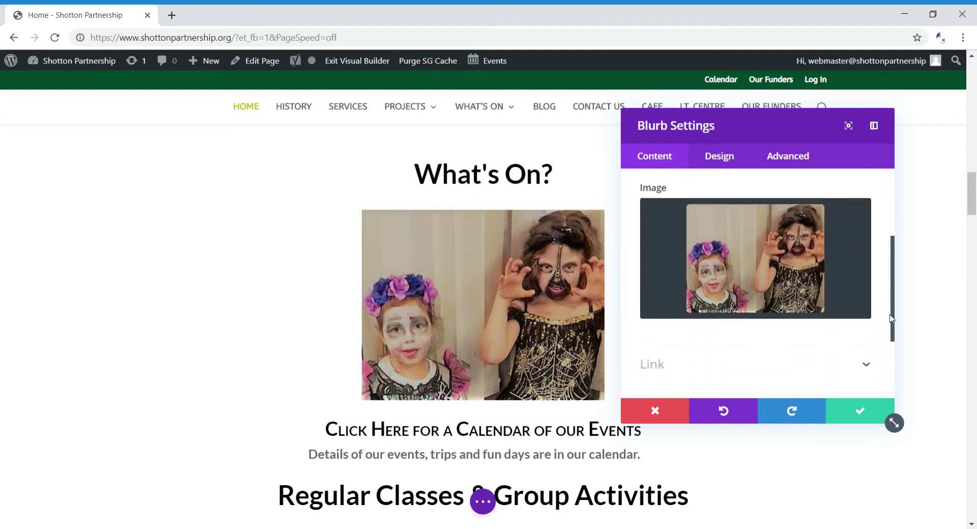
{"action": "left_click_drag", "start_coordinate": [892, 333], "coordinate": [896, 244]}
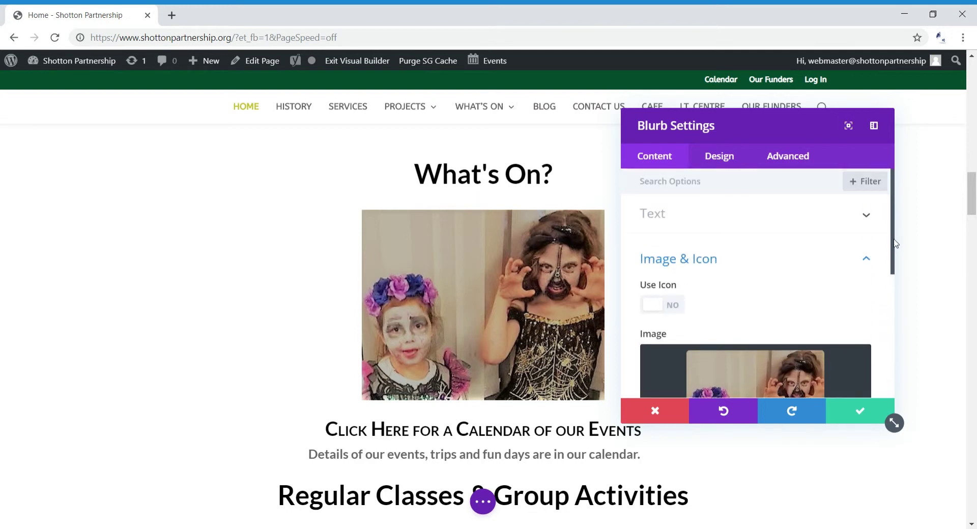
{"action": "left_click", "coordinate": [867, 215]}
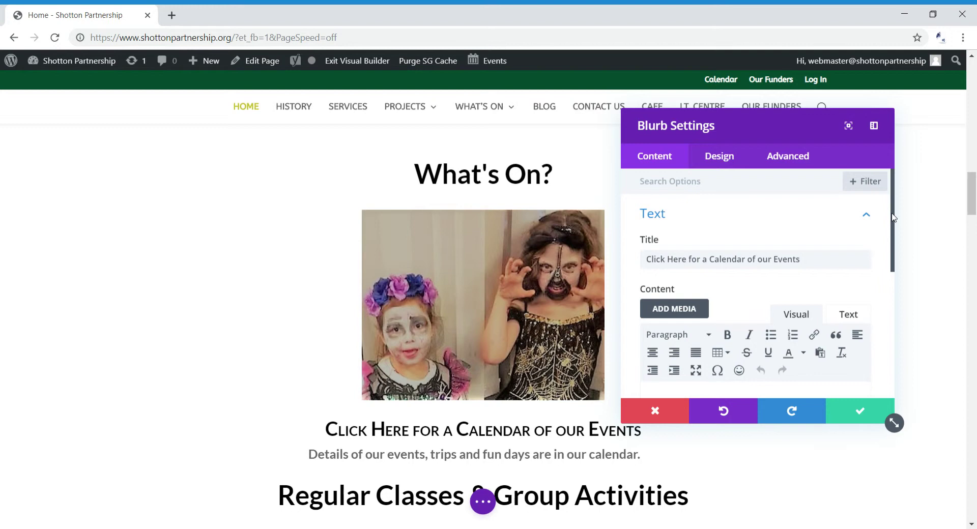
{"action": "left_click_drag", "start_coordinate": [894, 217], "coordinate": [898, 269]}
{"action": "left_click_drag", "start_coordinate": [851, 110], "coordinate": [887, 73]}
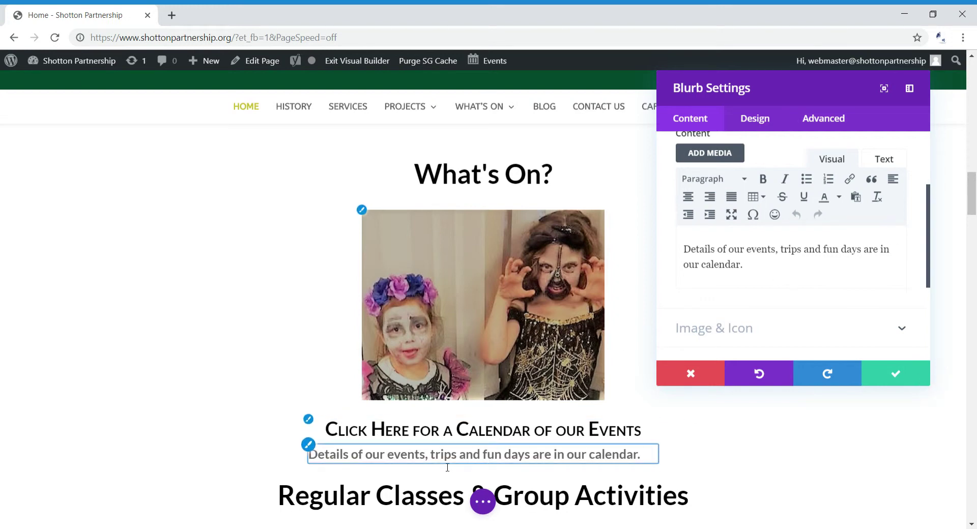
{"action": "scroll", "coordinate": [930, 385], "scroll_direction": "down", "scroll_amount": 1}
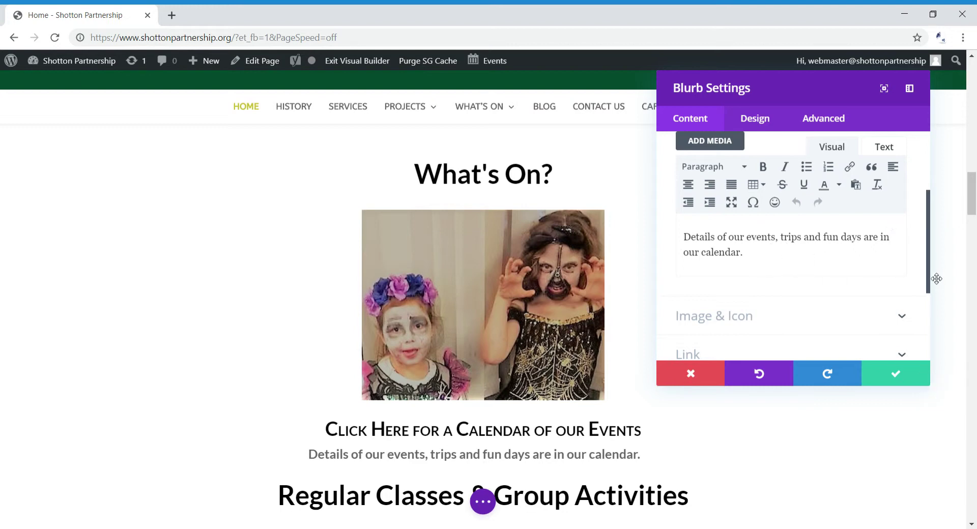
{"action": "scroll", "coordinate": [930, 235], "scroll_direction": "up", "scroll_amount": 2}
{"action": "left_click_drag", "start_coordinate": [930, 235], "coordinate": [931, 218]}
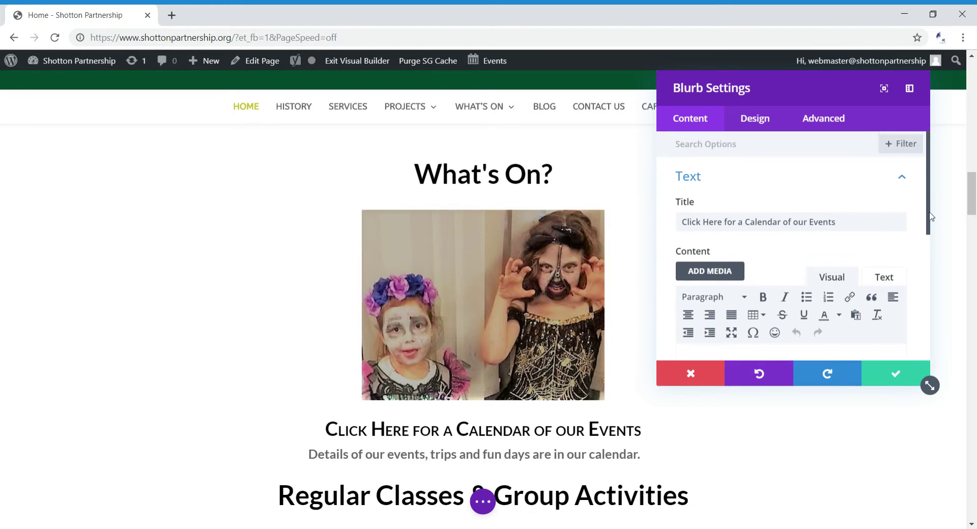
Under Design > Title Text, switch off the small caps title font style
{"action": "left_click", "coordinate": [765, 122]}
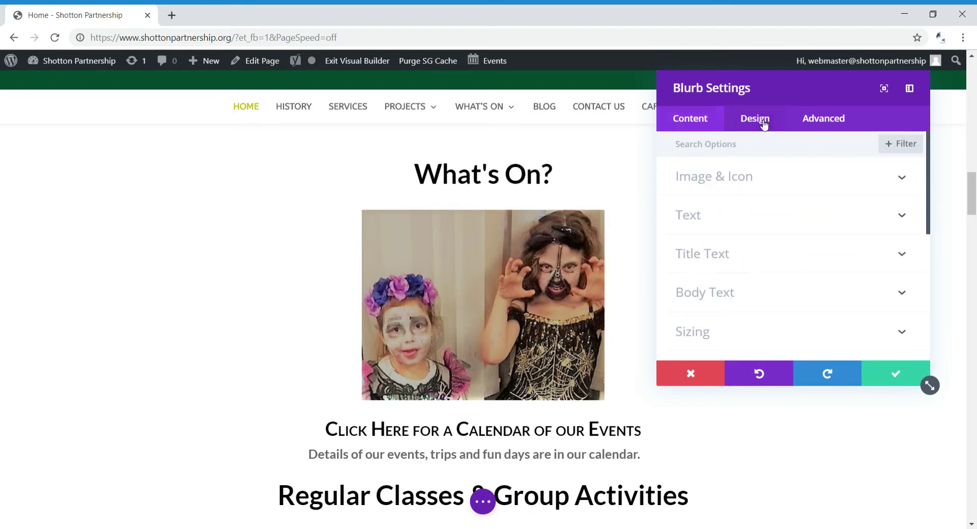
{"action": "left_click", "coordinate": [903, 254]}
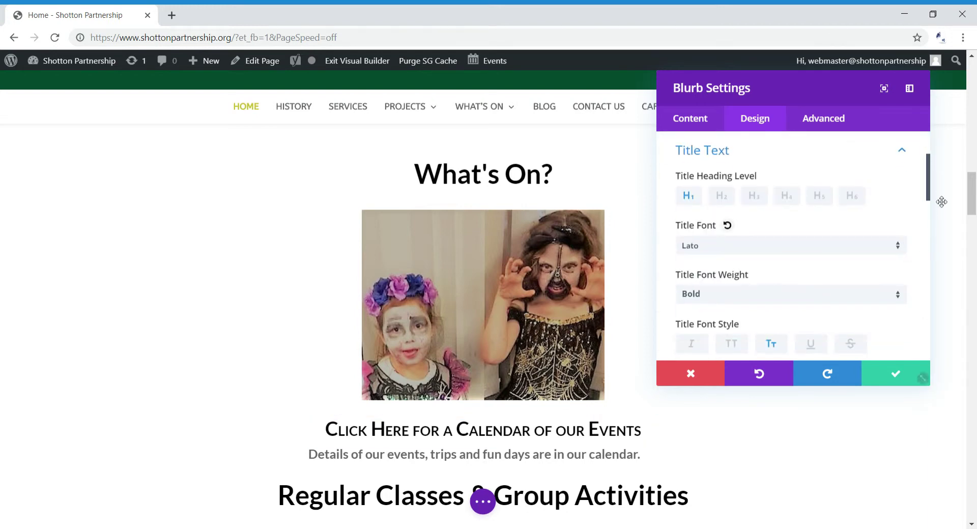
{"action": "left_click_drag", "start_coordinate": [930, 184], "coordinate": [924, 207]}
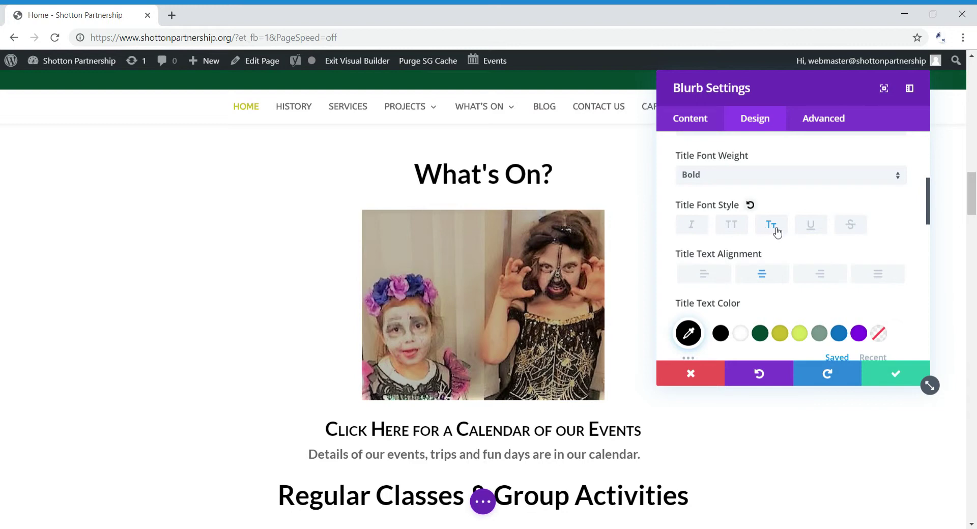
{"action": "left_click", "coordinate": [776, 230]}
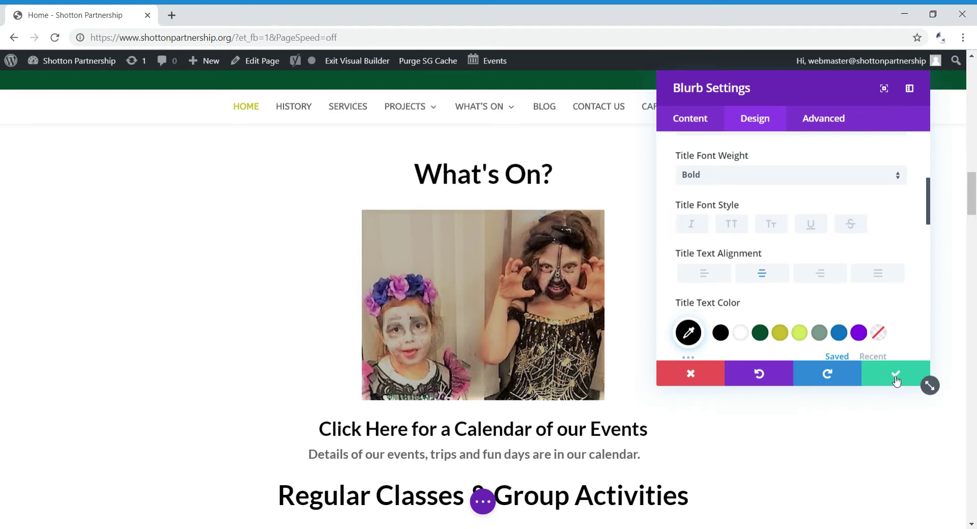
Confirm the blurb title change and save the homepage from the builder toolbar
{"action": "left_click", "coordinate": [896, 377]}
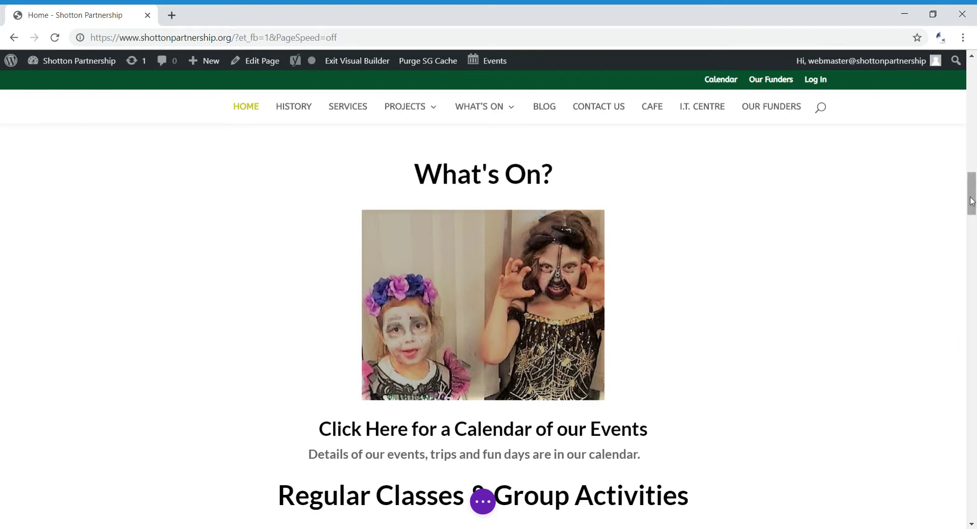
{"action": "left_click_drag", "start_coordinate": [971, 203], "coordinate": [971, 211]}
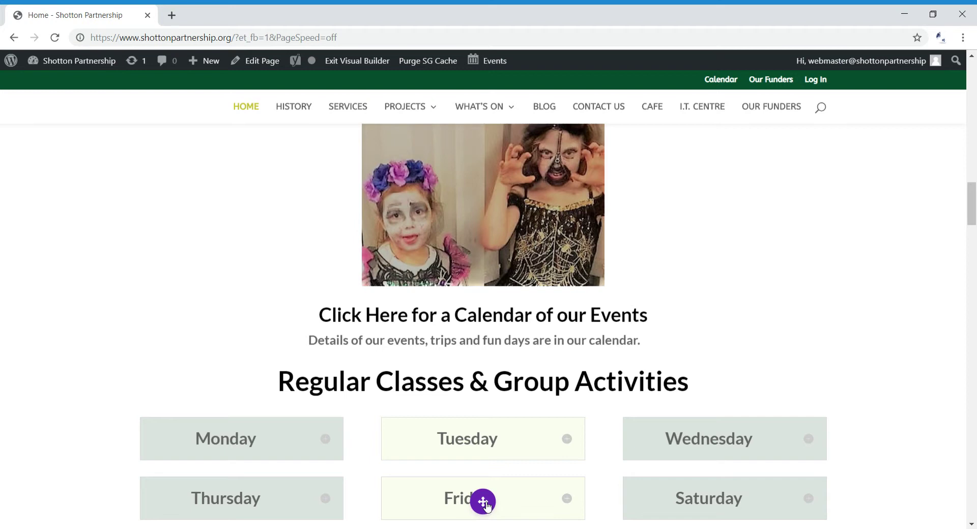
{"action": "left_click", "coordinate": [486, 504]}
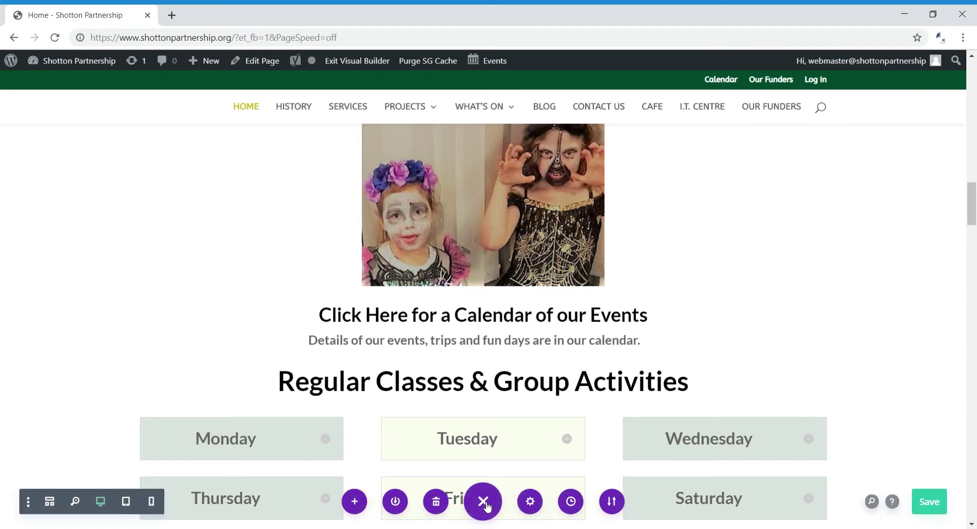
{"action": "left_click", "coordinate": [937, 508]}
Exit Visual Builder and scroll down to check the calendar blurb title shows in normal case
{"action": "left_click", "coordinate": [370, 64]}
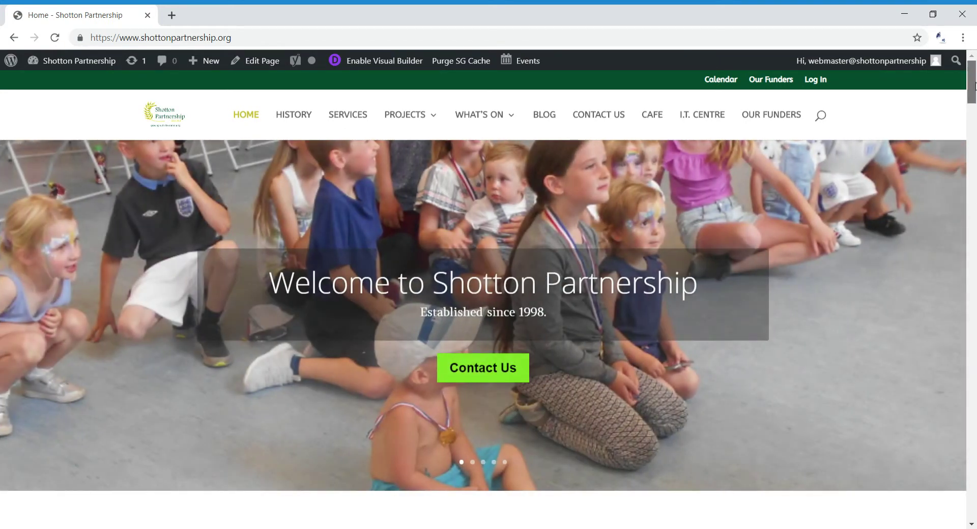
{"action": "left_click_drag", "start_coordinate": [969, 81], "coordinate": [963, 202]}
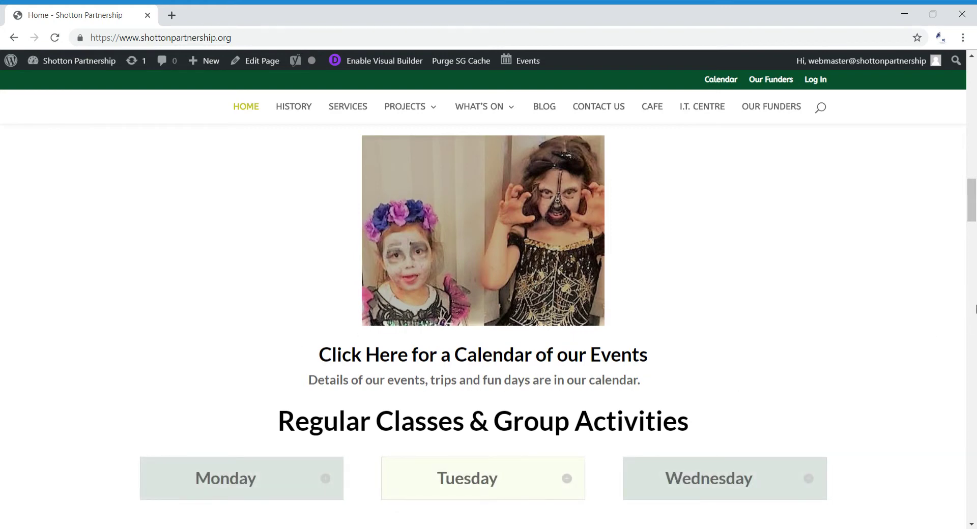
{"action": "left_click_drag", "start_coordinate": [974, 212], "coordinate": [973, 213]}
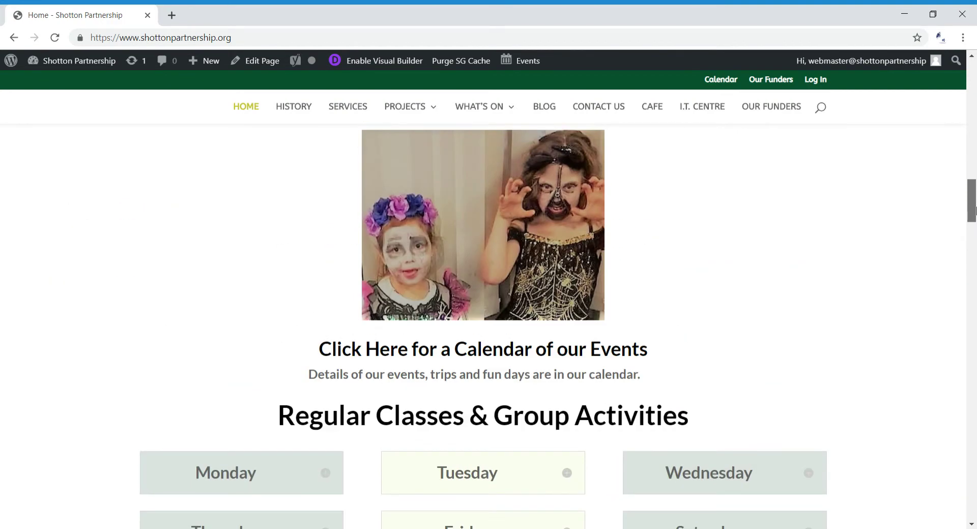